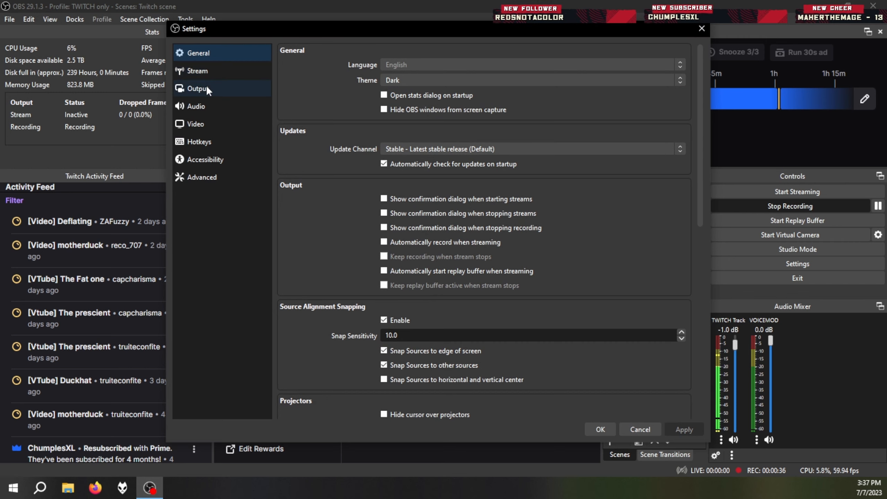
Step: Review the replay buffer settings and the recording and encoder settings in the output configuration
{"action": "left_click", "coordinate": [391, 69]}
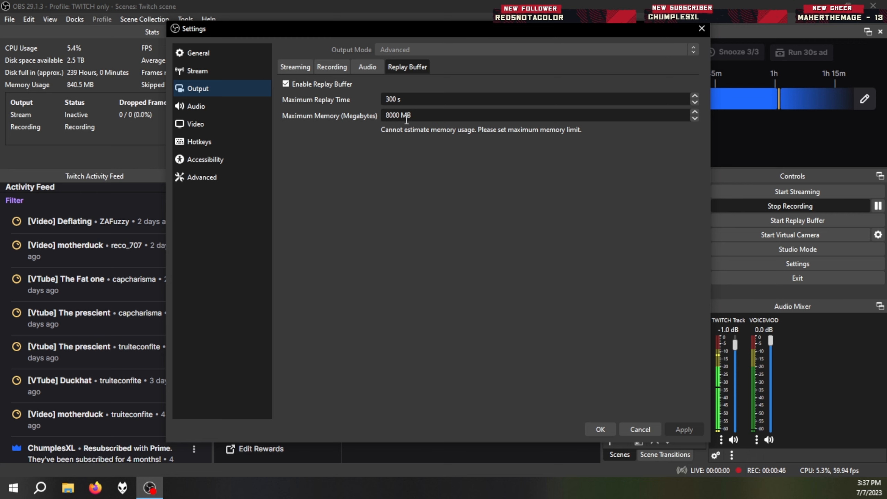
{"action": "left_click", "coordinate": [330, 66]}
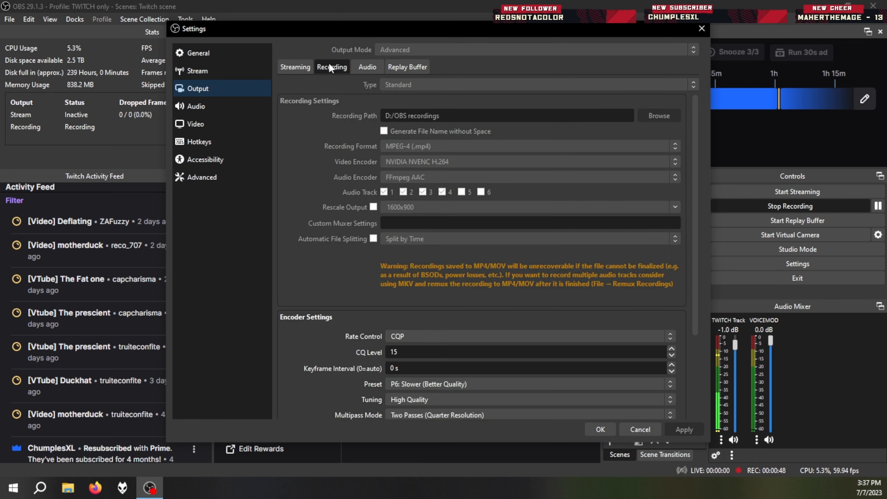
{"action": "scroll", "coordinate": [299, 287], "scroll_direction": "down", "scroll_amount": 2}
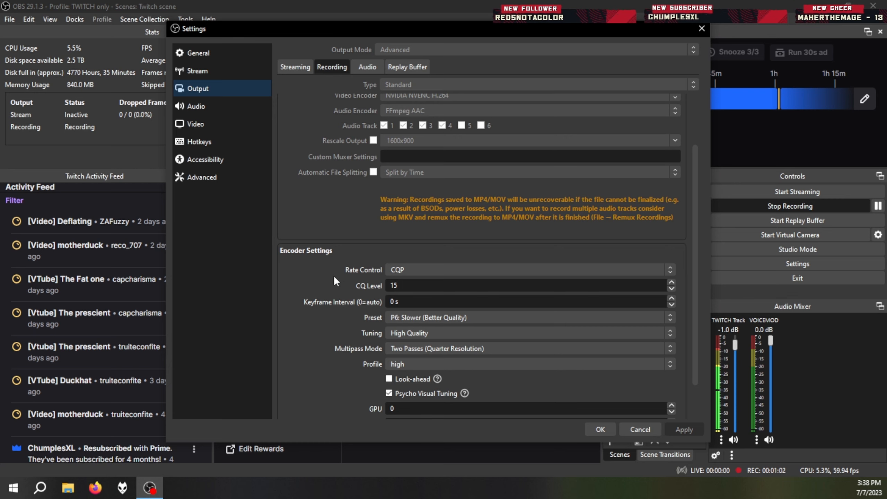
{"action": "scroll", "coordinate": [327, 276], "scroll_direction": "down", "scroll_amount": 2}
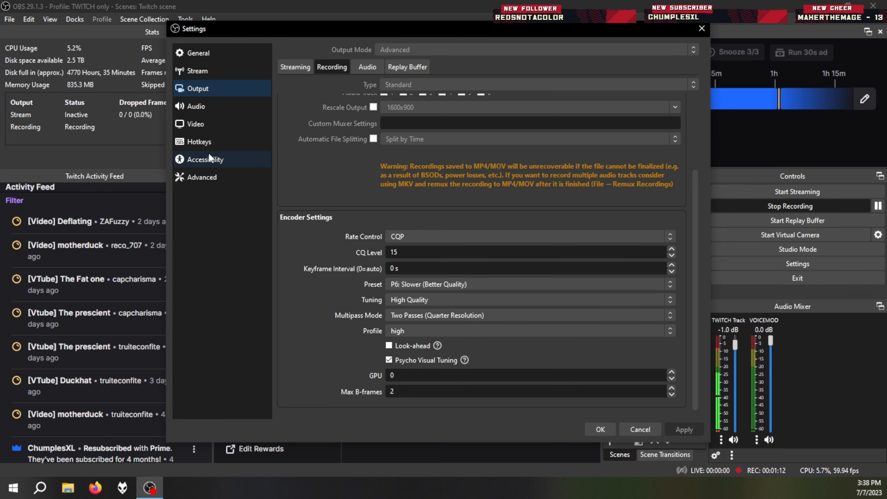
Step: Assign Num 4 as the hotkey for both Start Replay Buffer and Stop Replay Buffer
{"action": "left_click", "coordinate": [205, 143]}
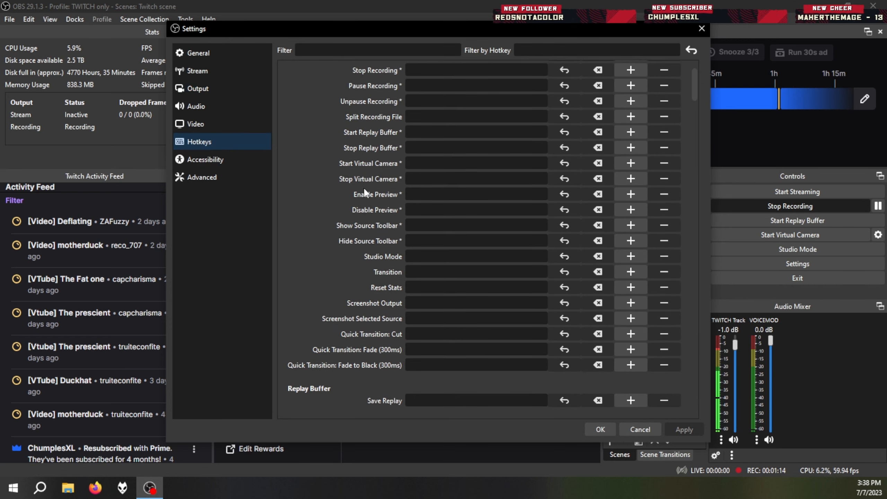
{"action": "scroll", "coordinate": [334, 202], "scroll_direction": "up", "scroll_amount": 1}
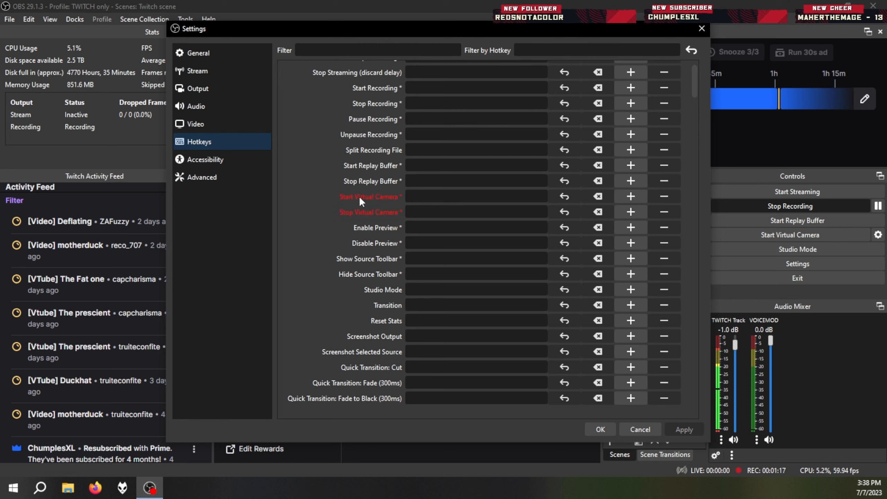
{"action": "left_click", "coordinate": [426, 168]}
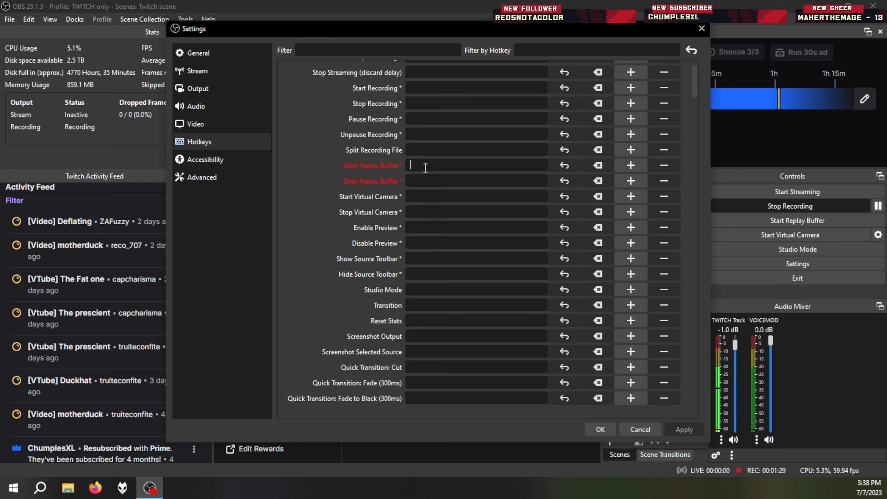
{"action": "key", "text": "KP_4"}
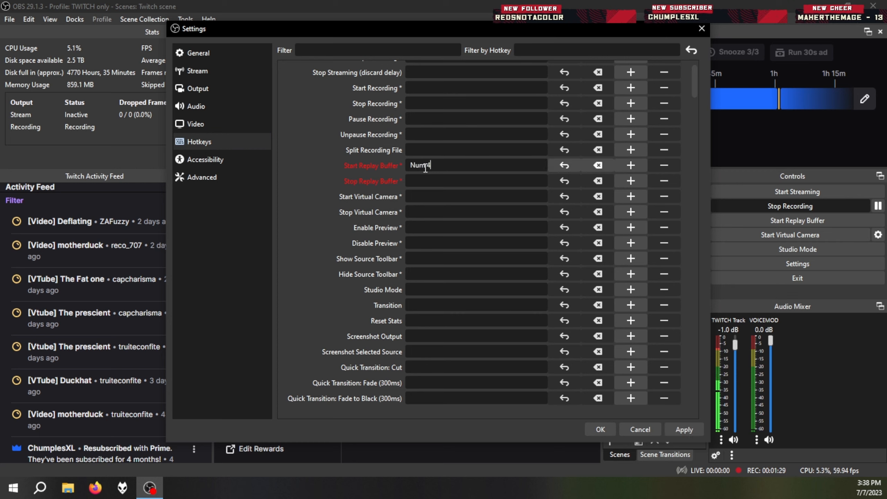
{"action": "left_click", "coordinate": [468, 186]}
{"action": "key", "text": "KP_4"}
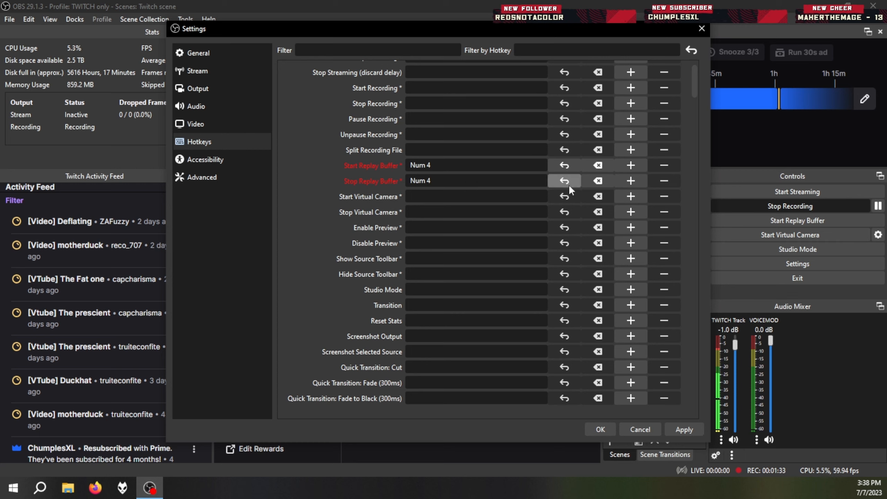
Step: Clear the Start and Stop Replay Buffer hotkeys, apply the change and close the settings
{"action": "left_click", "coordinate": [596, 165]}
{"action": "left_click", "coordinate": [597, 181]}
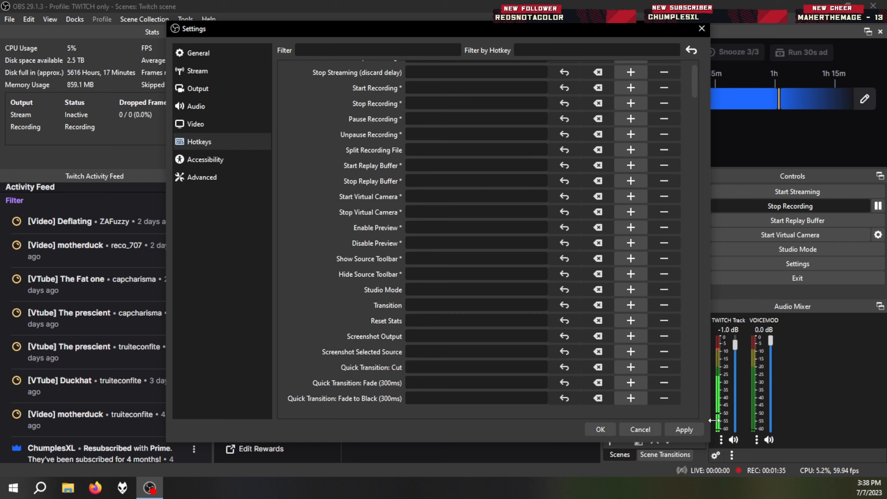
{"action": "left_click", "coordinate": [699, 428]}
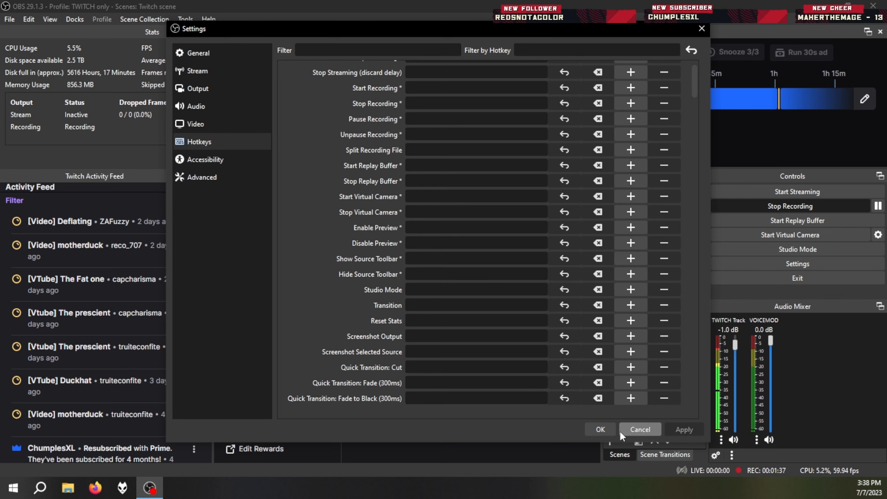
{"action": "left_click", "coordinate": [606, 431]}
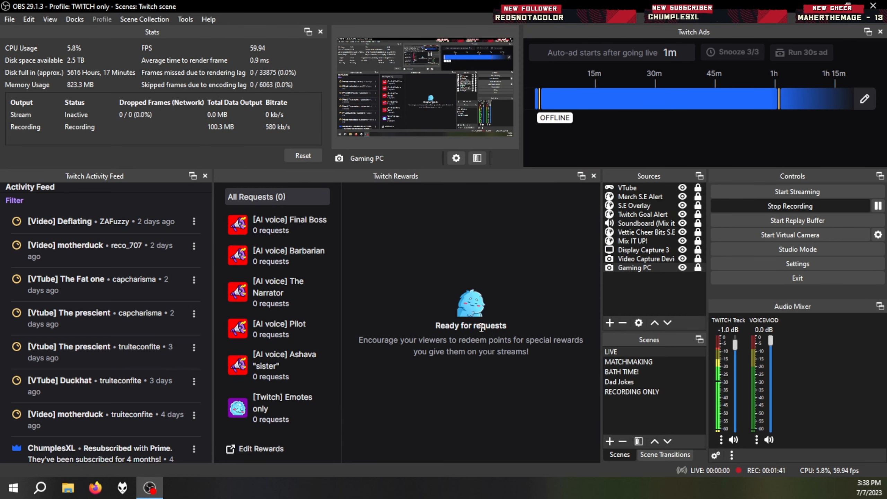
Step: Add a Source Record effect filter with its default name to the Gaming PC source
{"action": "left_click", "coordinate": [633, 269]}
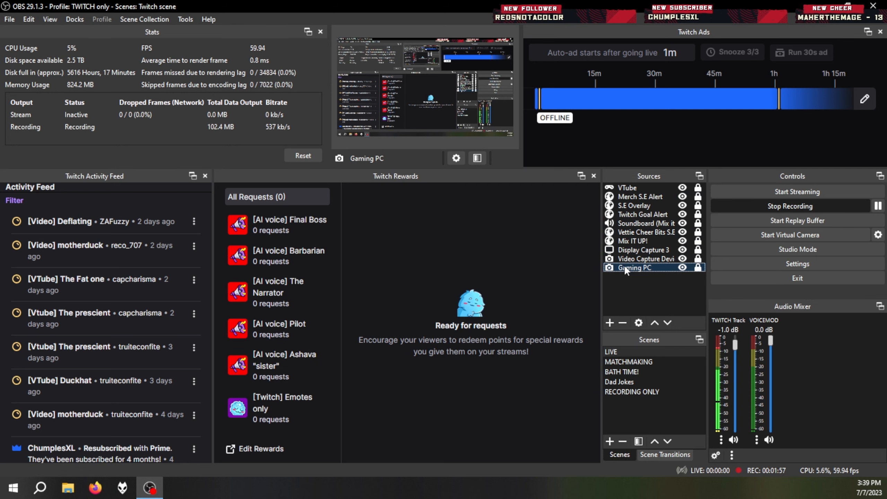
{"action": "right_click", "coordinate": [624, 265]}
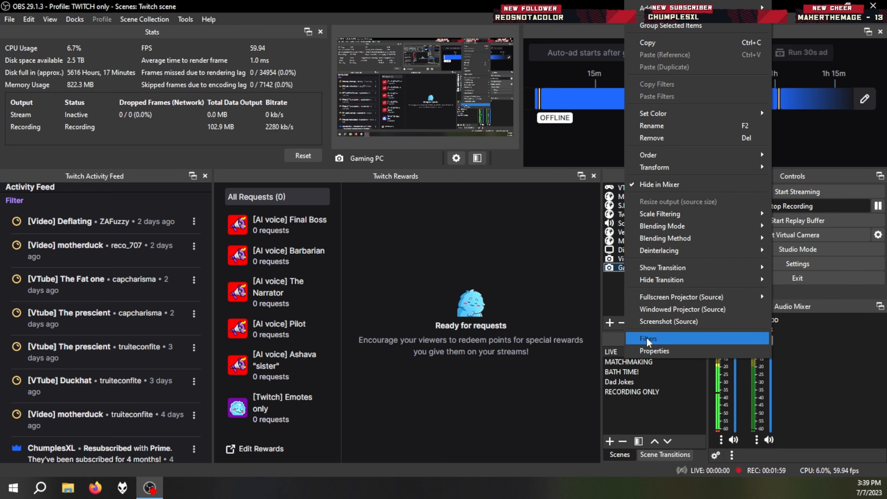
{"action": "left_click", "coordinate": [646, 337]}
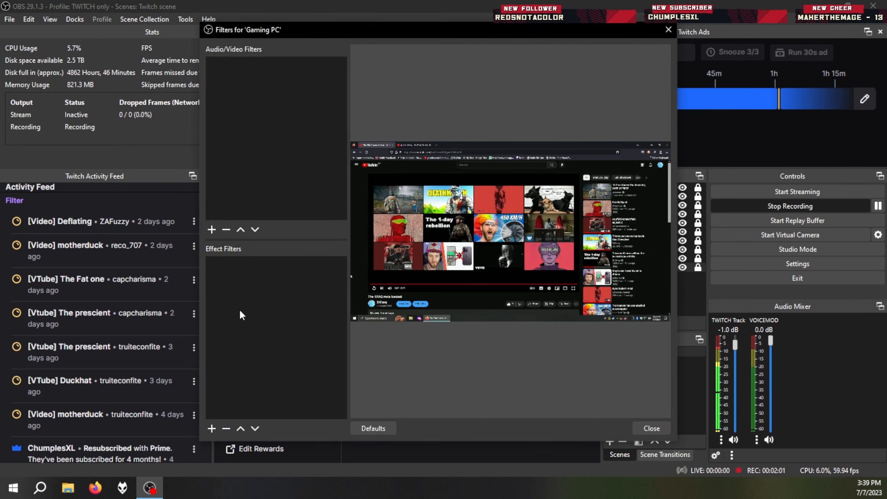
{"action": "left_click", "coordinate": [212, 429]}
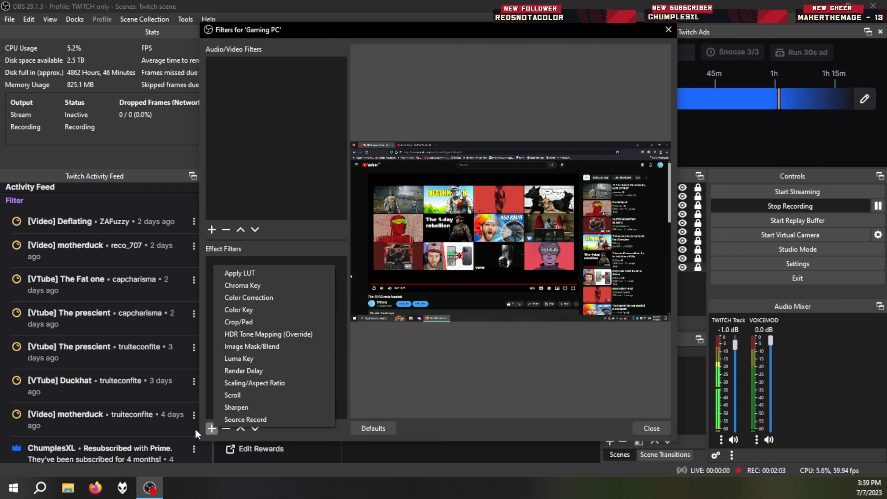
{"action": "left_click", "coordinate": [245, 419]}
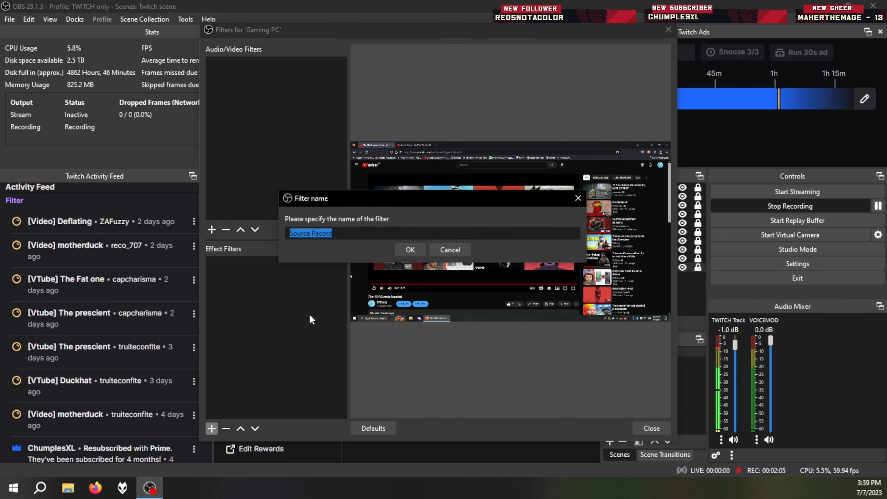
{"action": "left_click", "coordinate": [402, 253]}
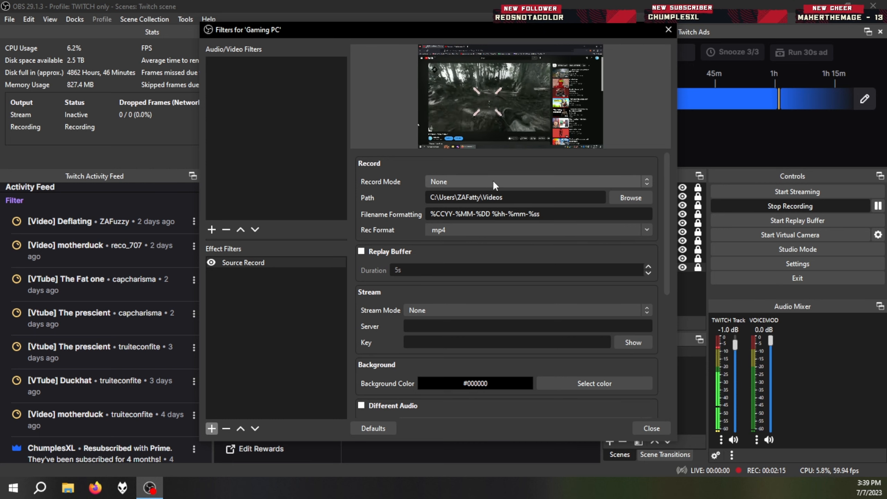
{"action": "left_click", "coordinate": [458, 179]}
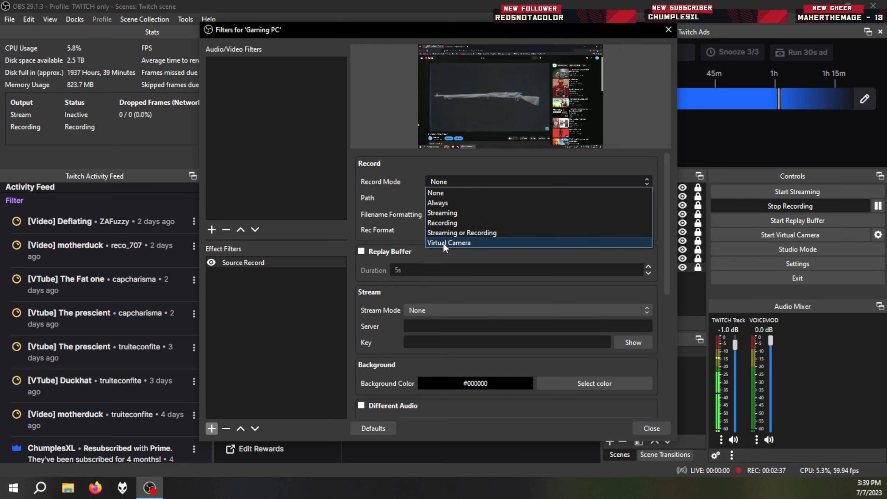
{"action": "left_click", "coordinate": [408, 201]}
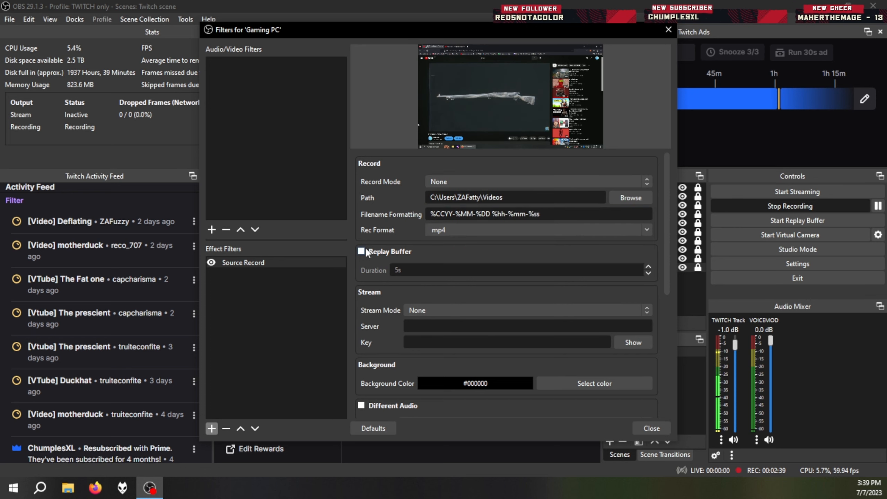
Step: Create a folder named CLEAN TUTORIAL inside OBS recordings on drive D: and set it as the Source Record filter's path
{"action": "left_click", "coordinate": [639, 198]}
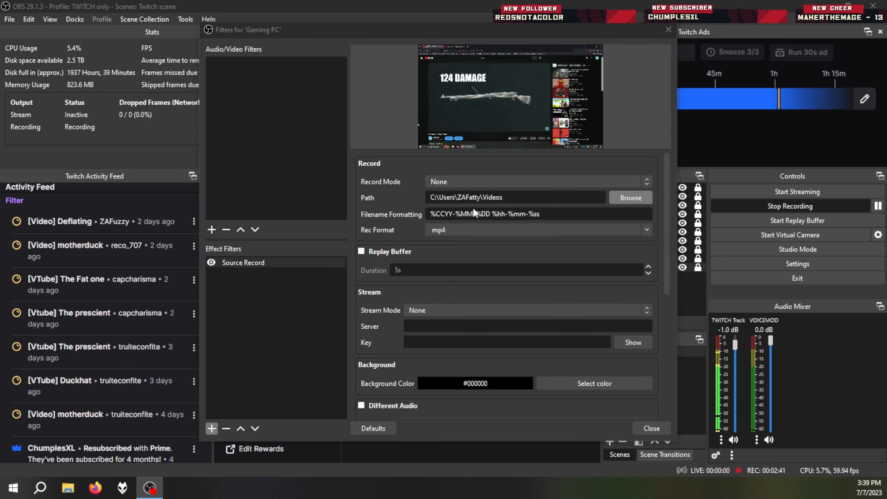
{"action": "left_click", "coordinate": [268, 227]}
{"action": "double_click", "coordinate": [416, 188]}
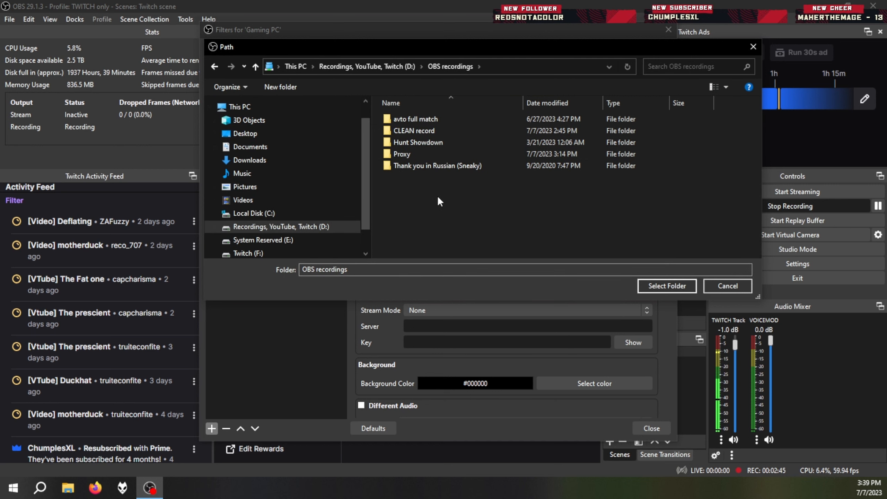
{"action": "right_click", "coordinate": [417, 201]}
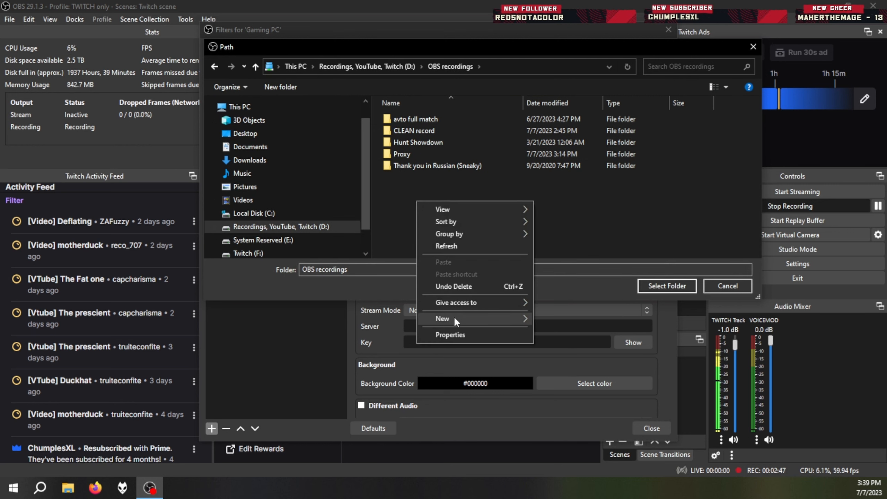
{"action": "mouse_move", "coordinate": [454, 318]}
{"action": "left_click", "coordinate": [563, 316]}
{"action": "type", "text": "CLEAN T"}
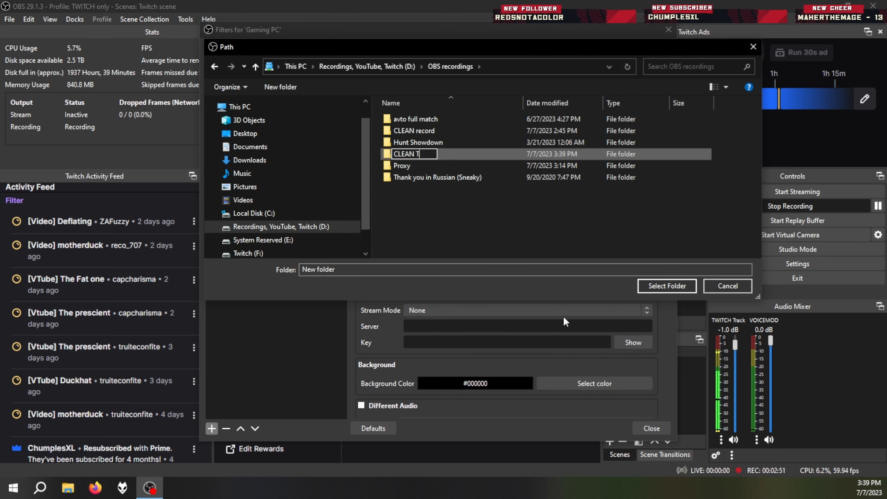
{"action": "type", "text": "TUTORIA"}
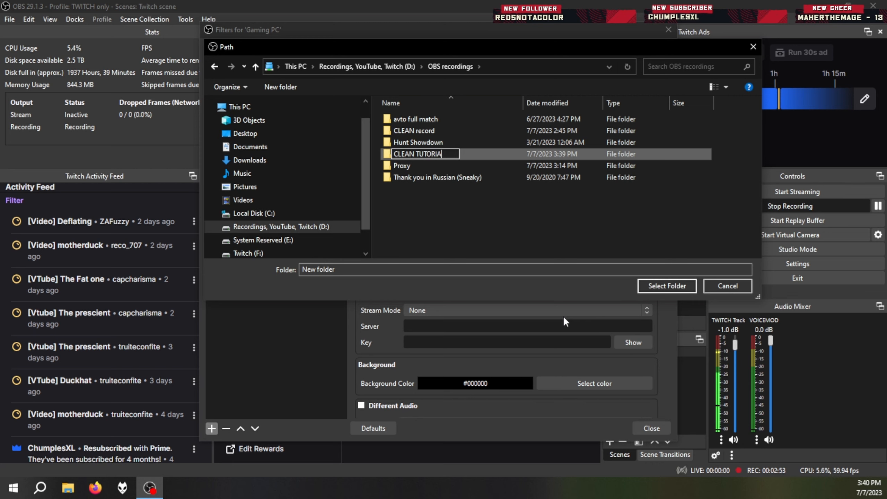
{"action": "key", "text": "Return"}
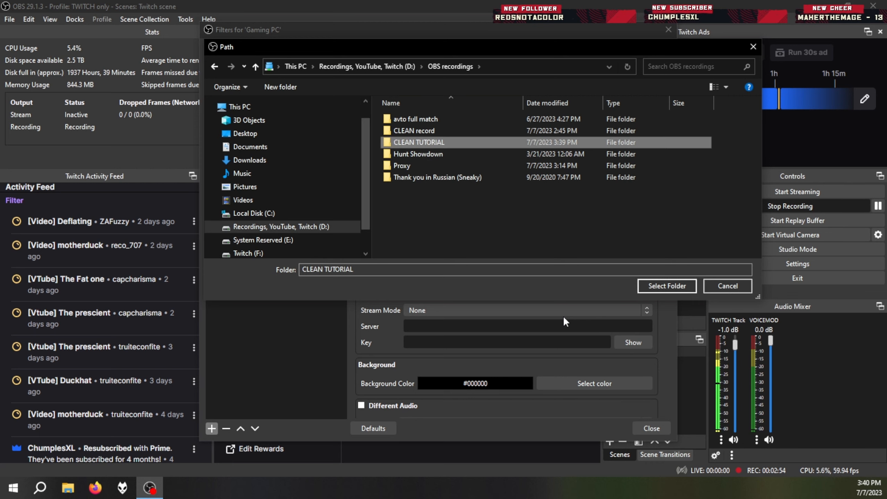
{"action": "double_click", "coordinate": [440, 143]}
{"action": "left_click", "coordinate": [671, 291]}
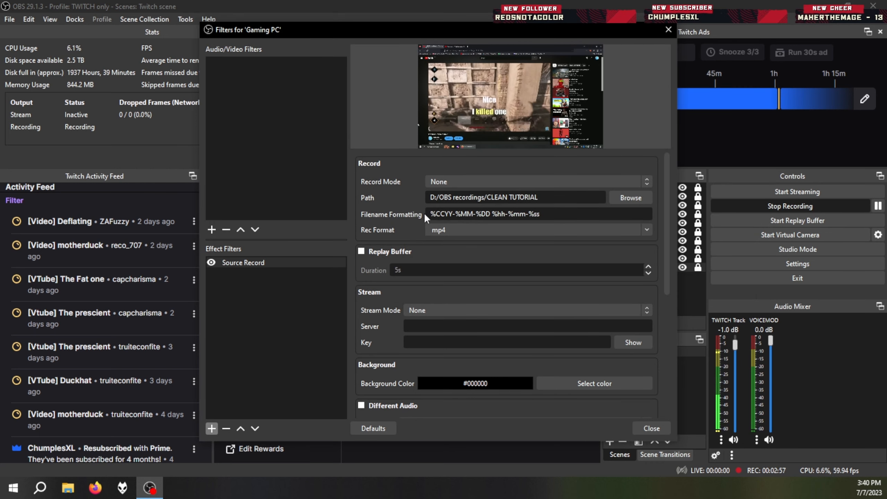
Step: Prefix the filter's filename formatting with CLEAN_ and keep mp4 as the recording format
{"action": "type", "text": "CLEAN_"}
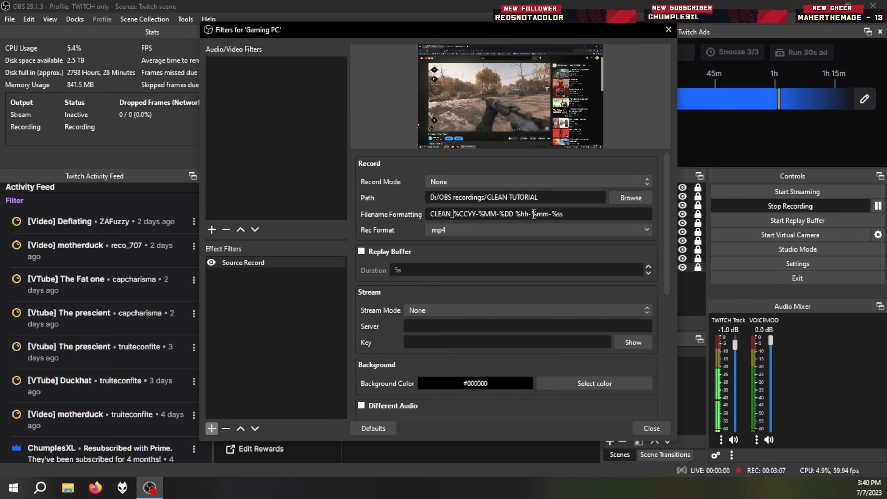
{"action": "left_click", "coordinate": [475, 232]}
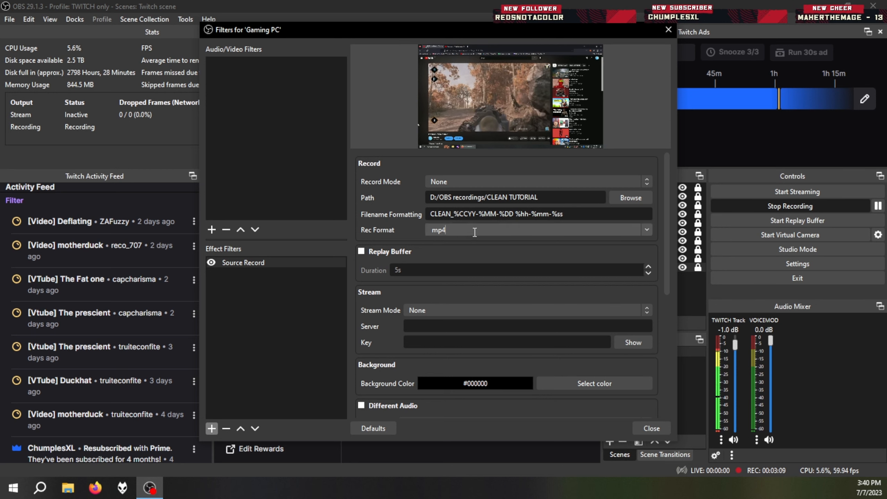
{"action": "left_click", "coordinate": [646, 230]}
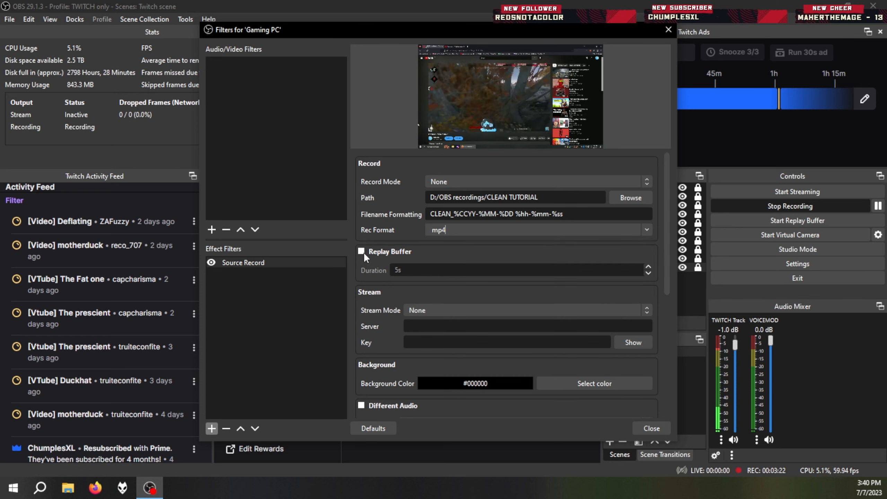
Step: Enable the replay buffer in the Source Record filter and set its duration to 300 s
{"action": "left_click", "coordinate": [361, 253]}
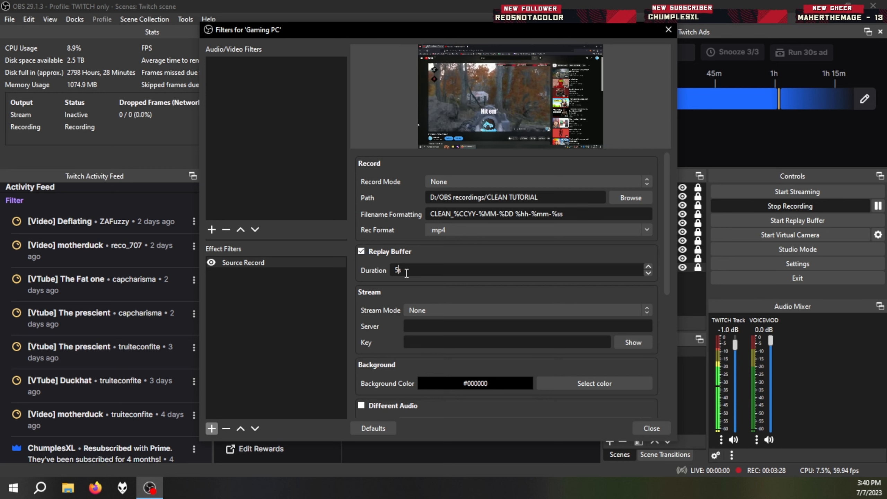
{"action": "type", "text": "300"}
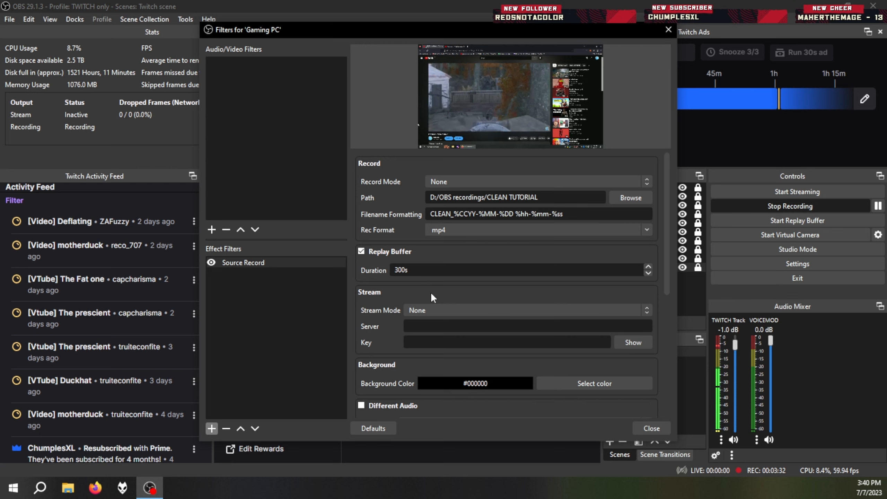
Step: Enable different audio in the Source Record filter, using Track 1 and TWITCH Track as the audio source
{"action": "scroll", "coordinate": [433, 297], "scroll_direction": "down", "scroll_amount": 1}
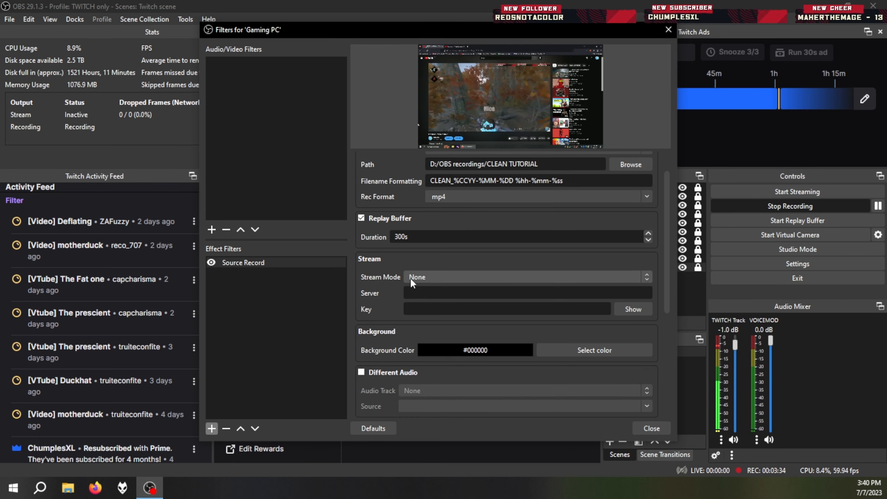
{"action": "scroll", "coordinate": [444, 287], "scroll_direction": "down", "scroll_amount": 1}
{"action": "scroll", "coordinate": [444, 288], "scroll_direction": "down", "scroll_amount": 1}
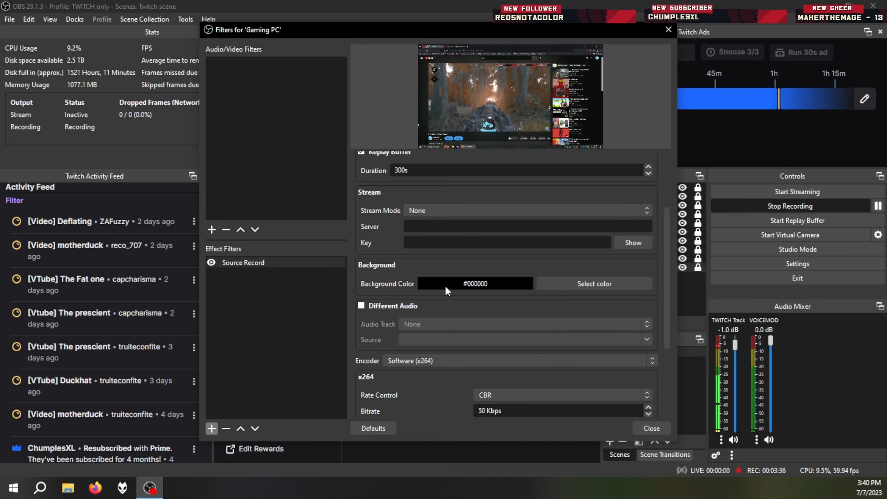
{"action": "scroll", "coordinate": [445, 286], "scroll_direction": "down", "scroll_amount": 1}
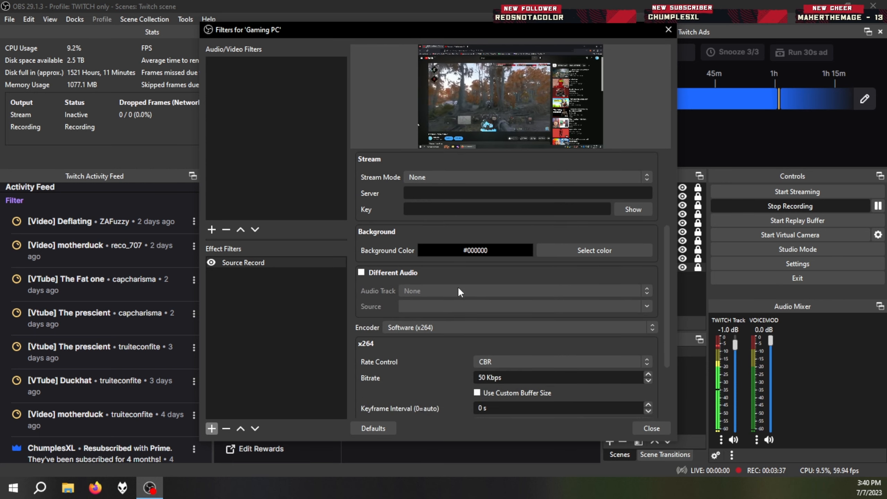
{"action": "left_click", "coordinate": [362, 273]}
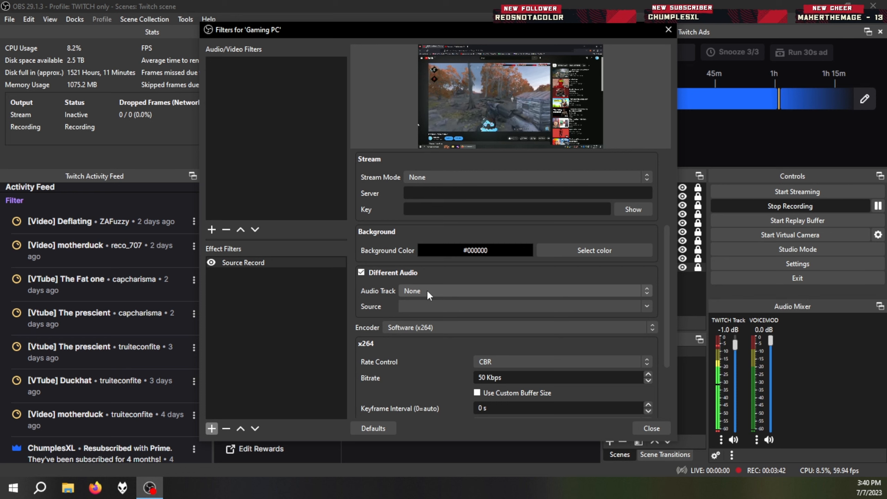
{"action": "left_click", "coordinate": [428, 292]}
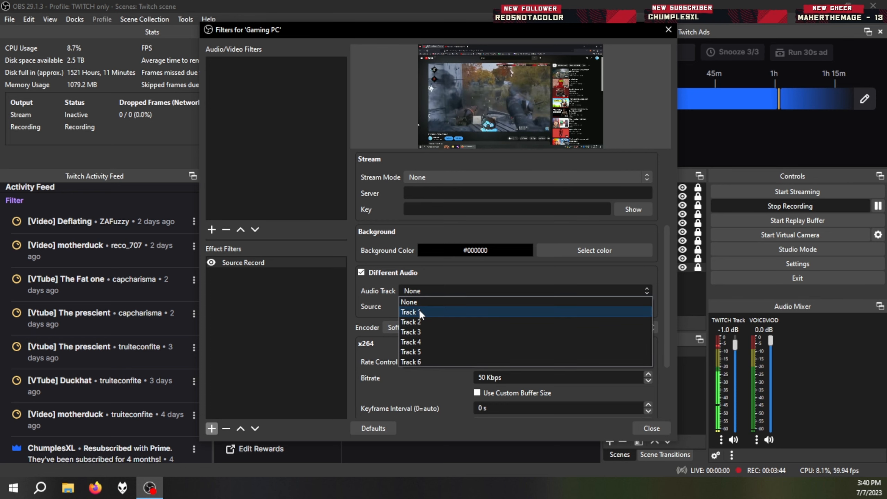
{"action": "left_click", "coordinate": [418, 307]}
{"action": "left_click", "coordinate": [647, 306]}
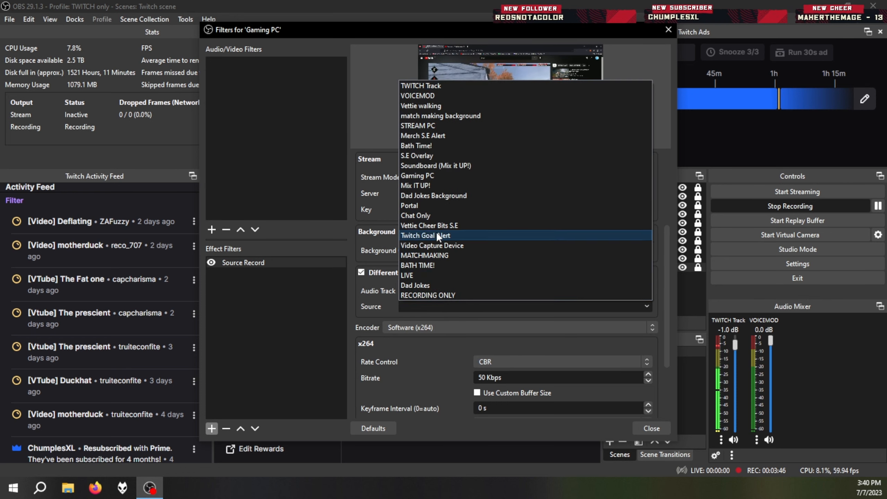
{"action": "left_click", "coordinate": [447, 86]}
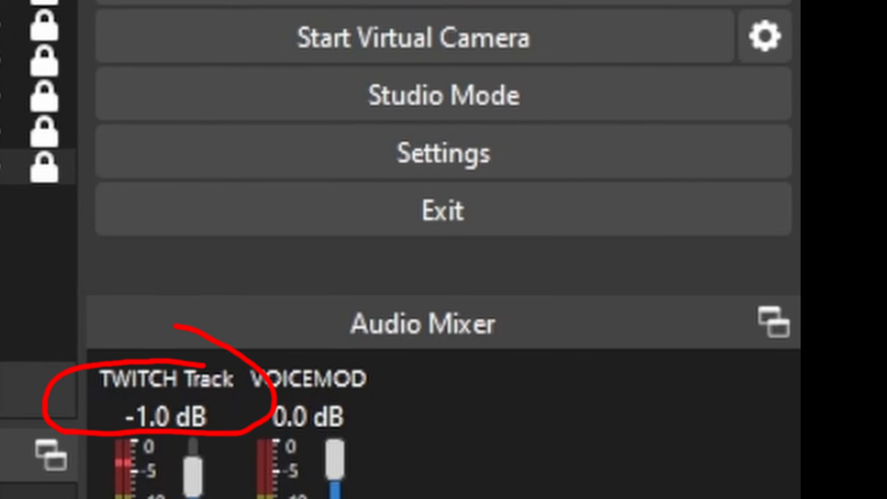
Step: Set the filter's encoder to NVIDIA NVENC H.264 with CQP rate control and a CQ level of 15
{"action": "left_click", "coordinate": [537, 331]}
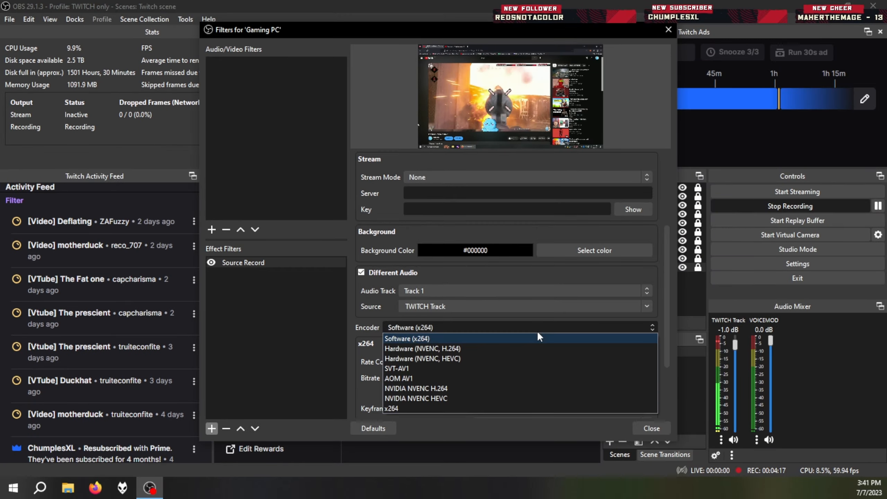
{"action": "left_click", "coordinate": [420, 390]}
{"action": "left_click", "coordinate": [472, 349]}
{"action": "left_click", "coordinate": [458, 370]}
{"action": "left_click_drag", "start_coordinate": [460, 365], "coordinate": [374, 367]}
{"action": "type", "text": "15"}
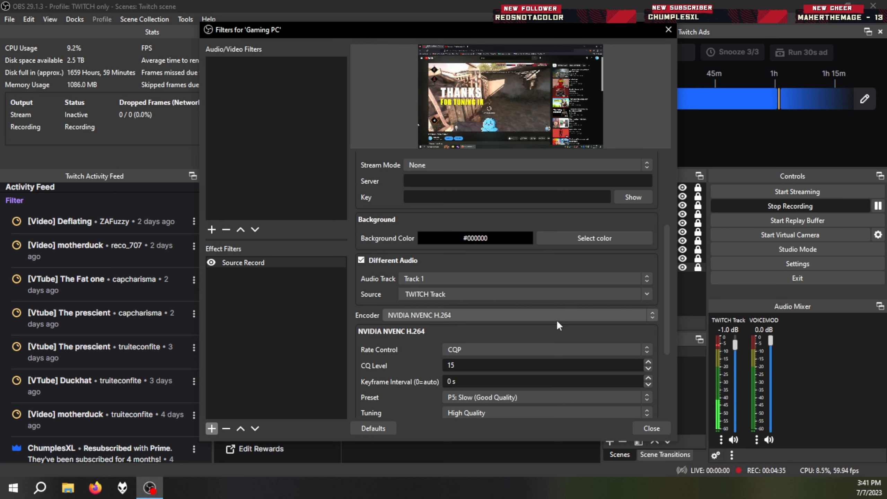
Step: Set the encoder preset to P6: Slower (Better Quality) and close the Gaming PC filters
{"action": "left_click_drag", "start_coordinate": [671, 331], "coordinate": [666, 344]}
{"action": "scroll", "coordinate": [654, 370], "scroll_direction": "down", "scroll_amount": 1}
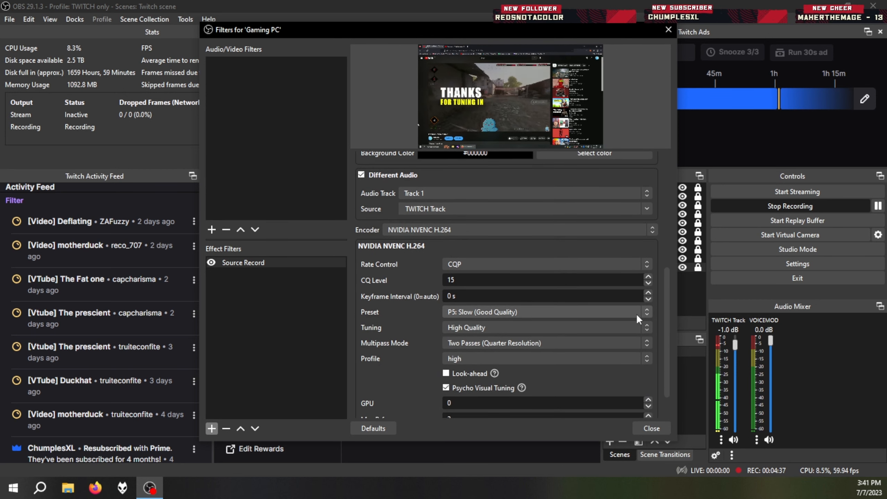
{"action": "left_click", "coordinate": [636, 312]}
{"action": "left_click", "coordinate": [471, 372]}
{"action": "scroll", "coordinate": [661, 316], "scroll_direction": "down", "scroll_amount": 2}
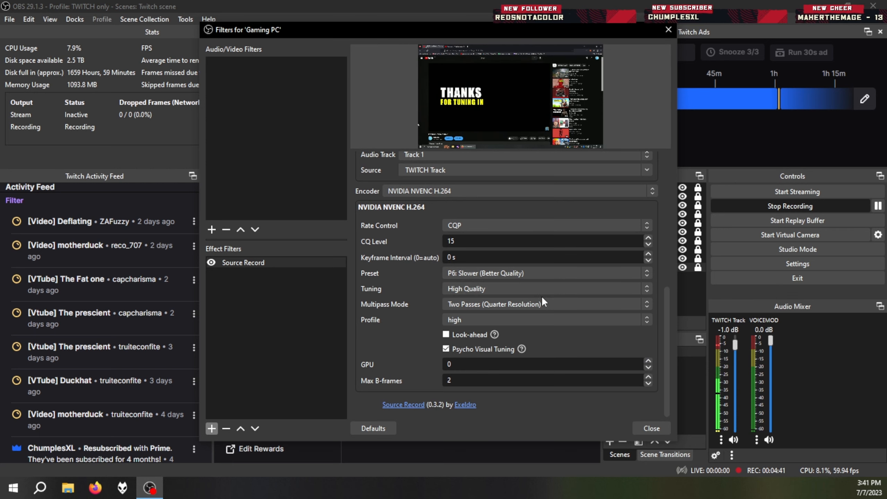
{"action": "left_click", "coordinate": [648, 424]}
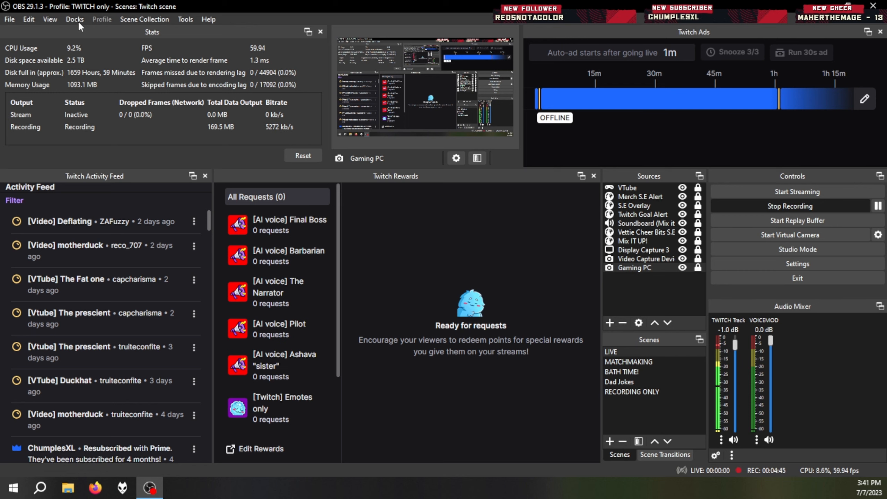
Step: Assign Num 9 as the Save Replay hotkey for Gaming PC - Source Record and save the settings
{"action": "left_click", "coordinate": [9, 19]}
{"action": "left_click", "coordinate": [19, 65]}
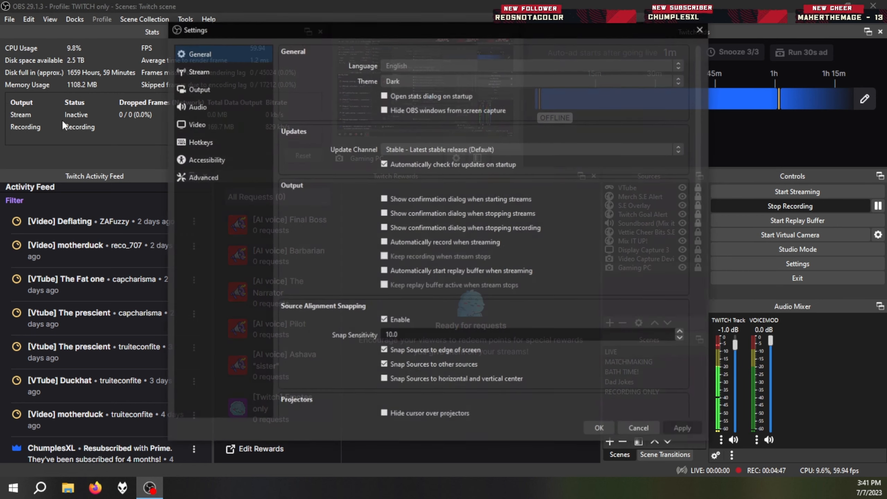
{"action": "left_click", "coordinate": [185, 143]}
{"action": "left_click_drag", "start_coordinate": [690, 83], "coordinate": [687, 109]}
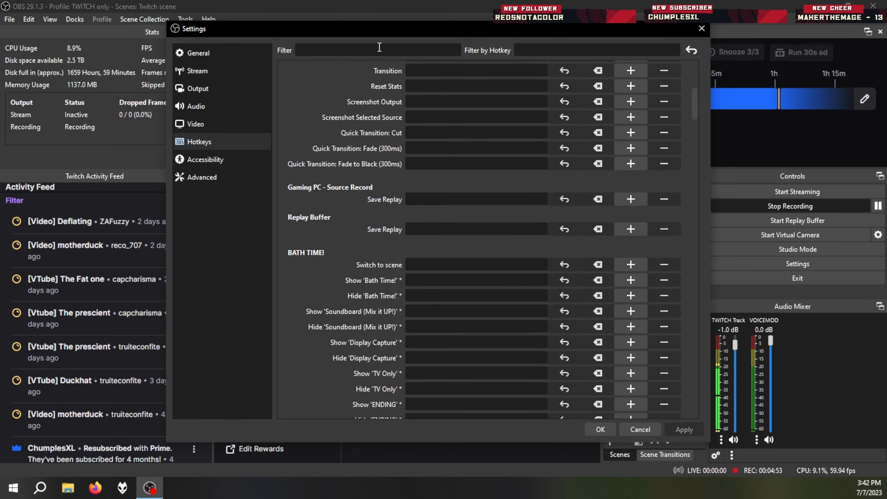
{"action": "left_click_drag", "start_coordinate": [378, 33], "coordinate": [220, 48]}
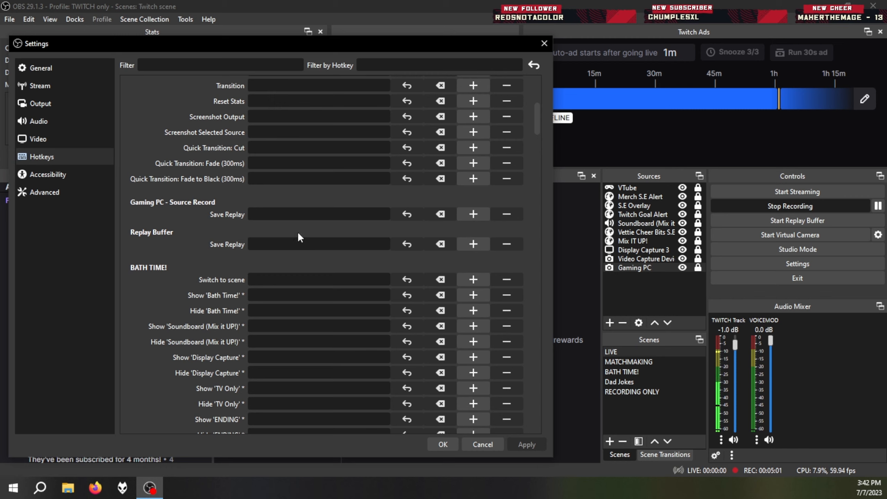
{"action": "left_click", "coordinate": [285, 217]}
{"action": "key", "text": "KP_9"}
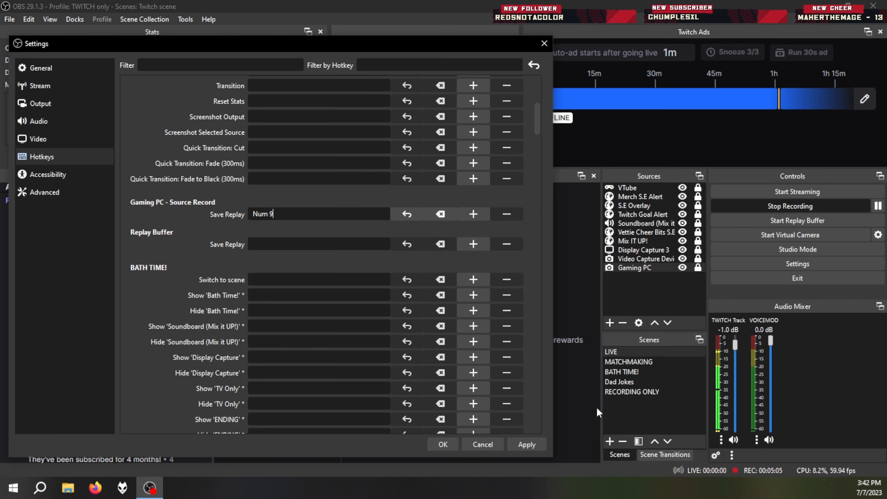
{"action": "left_click", "coordinate": [533, 442]}
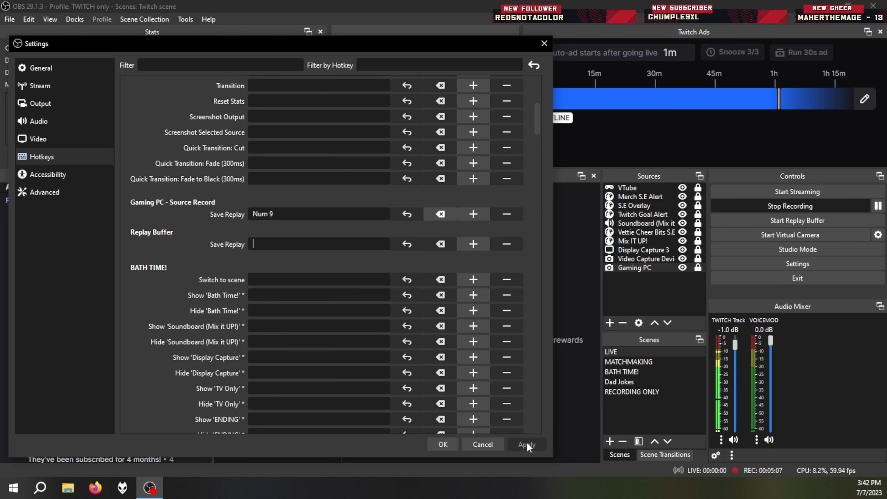
{"action": "left_click", "coordinate": [450, 444]}
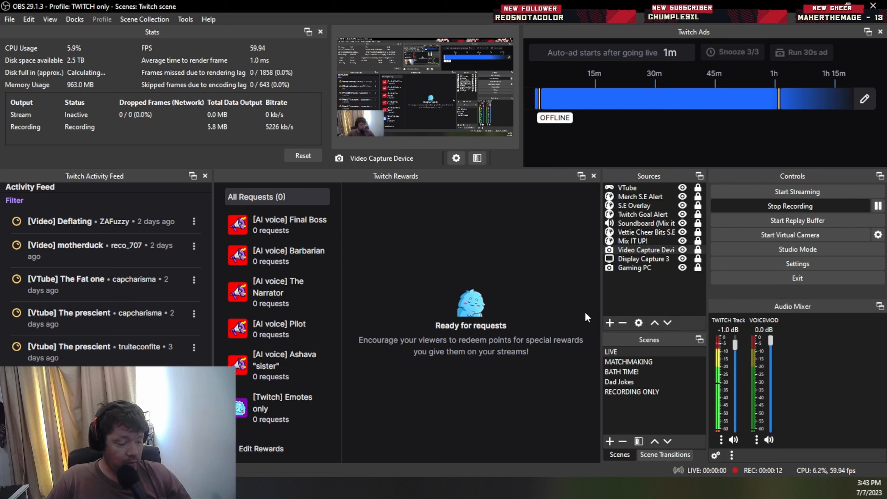
Step: Start the replay buffer
{"action": "left_click", "coordinate": [740, 221]}
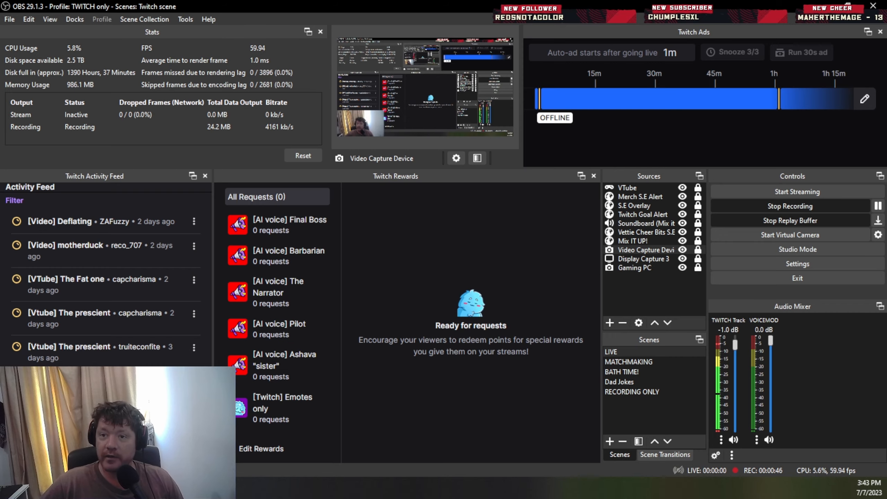
Step: Switch to File Explorer and play the saved CLEAN_ clip from the CLEAN TUTORIAL folder inside OBS recordings
{"action": "key", "text": "super+e"}
{"action": "double_click", "coordinate": [210, 178]}
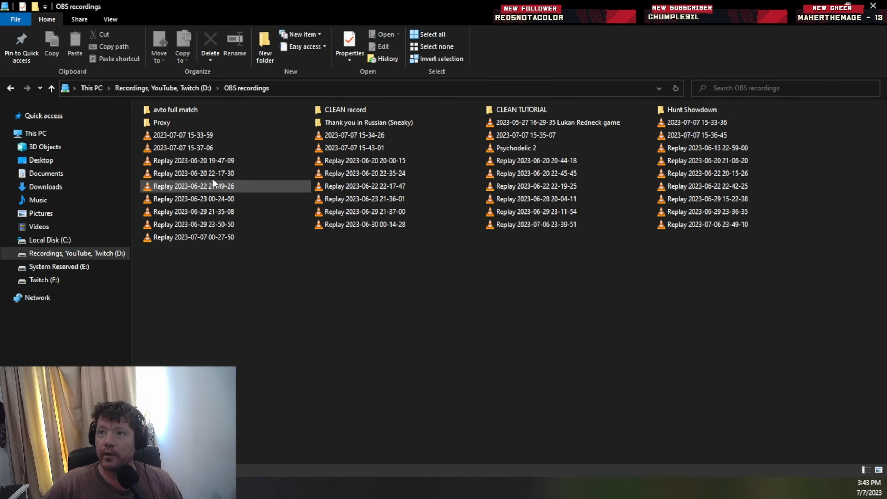
{"action": "double_click", "coordinate": [491, 109]}
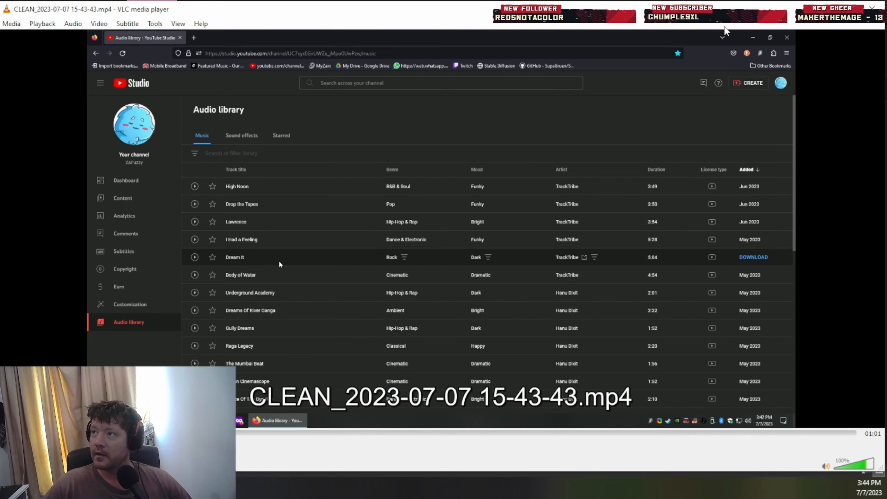
{"action": "left_click", "coordinate": [872, 6]}
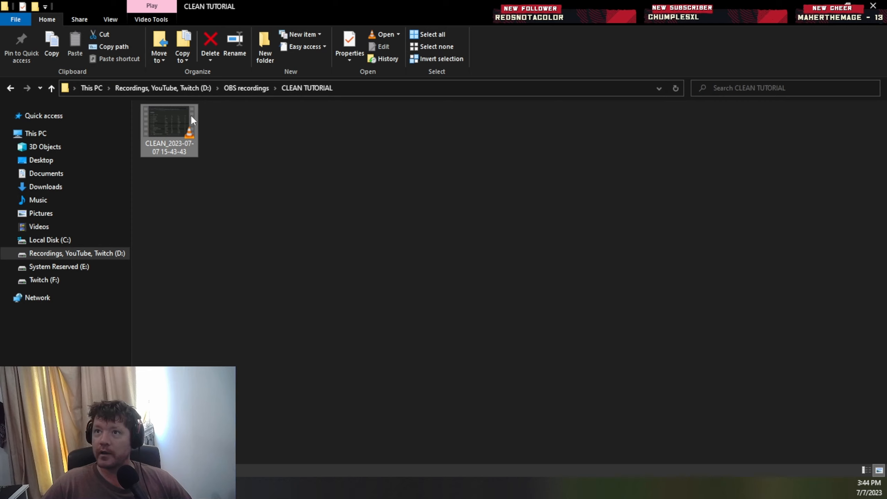
Step: Examine the general and detailed file properties of the CLEAN_ clip, including its size, resolution and frame rate
{"action": "right_click", "coordinate": [190, 115]}
{"action": "left_click", "coordinate": [272, 383]}
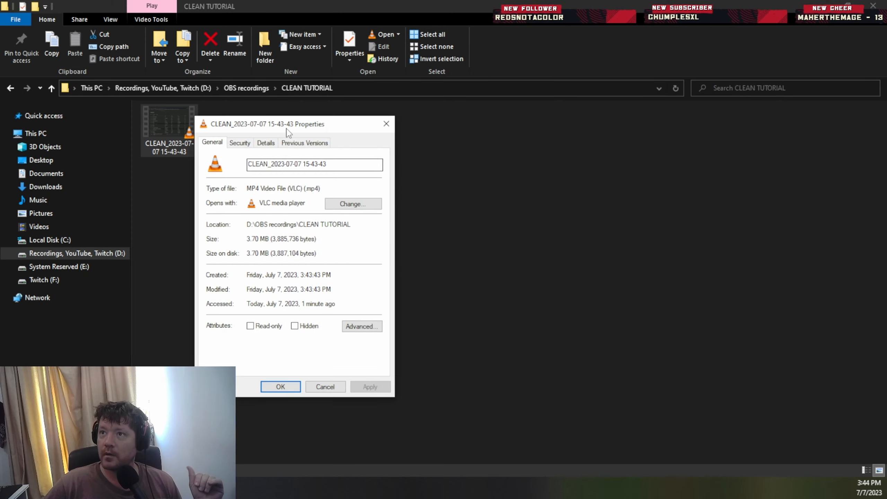
{"action": "left_click", "coordinate": [265, 144]}
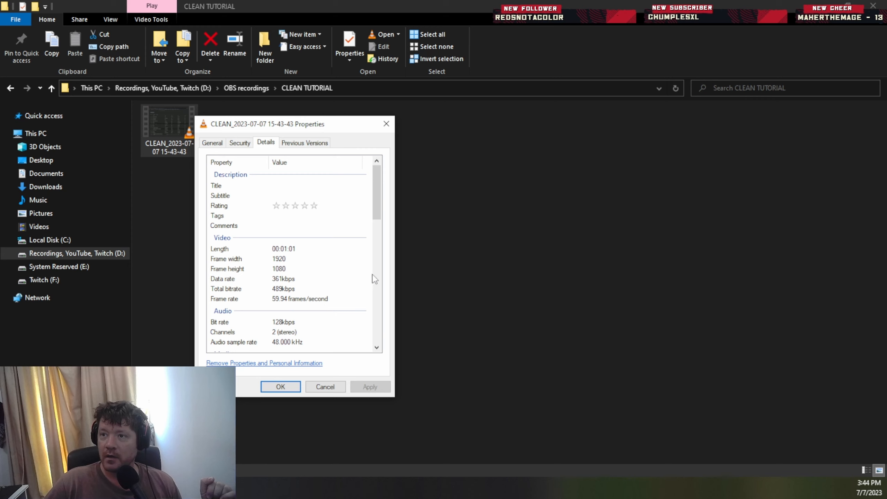
{"action": "left_click_drag", "start_coordinate": [381, 209], "coordinate": [385, 176]}
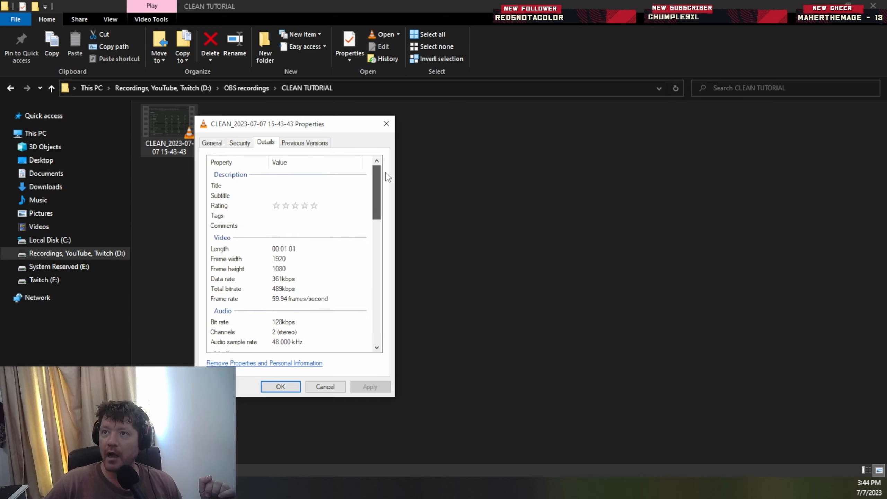
{"action": "left_click", "coordinate": [212, 143]}
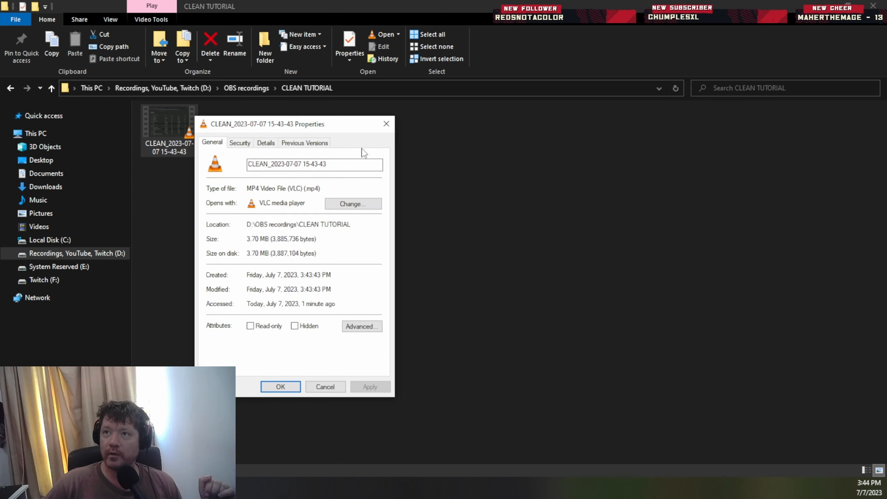
{"action": "left_click", "coordinate": [387, 124]}
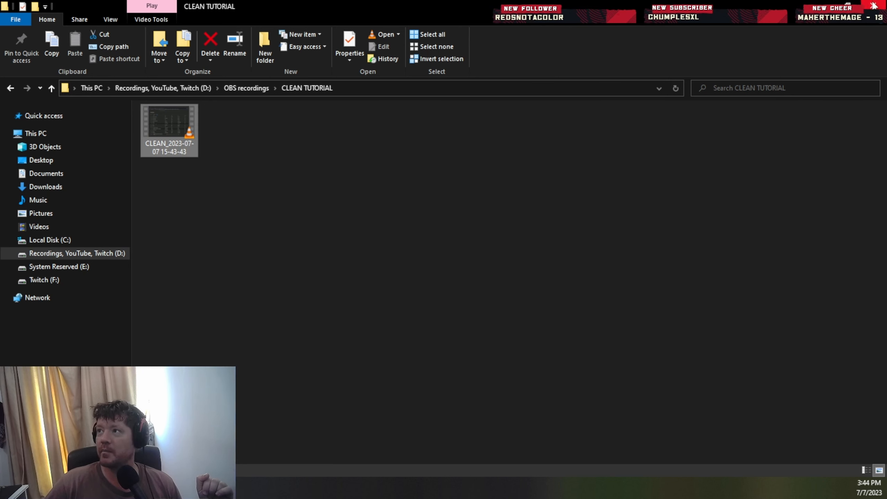